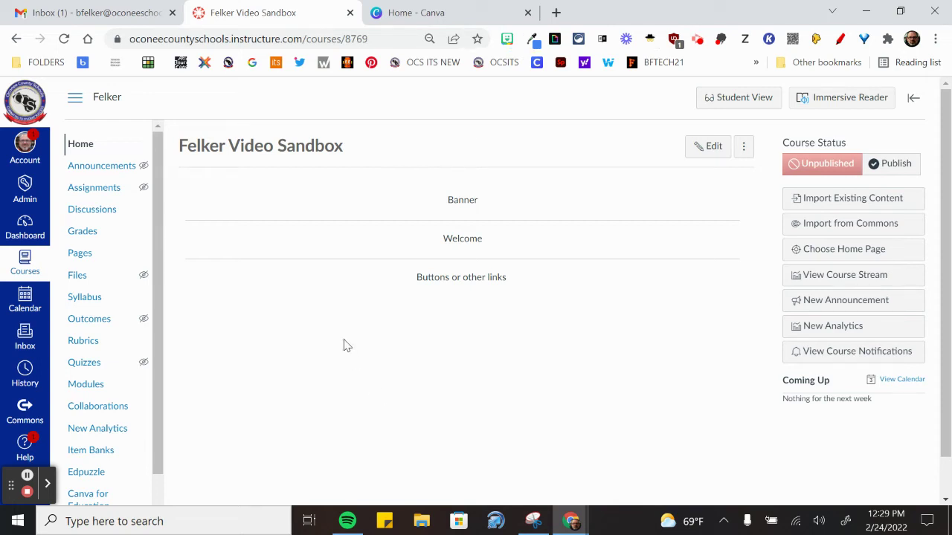
Rerun the recent 'Canvas Banners' template search in Canva and browse the resulting templates
left_click(415, 14)
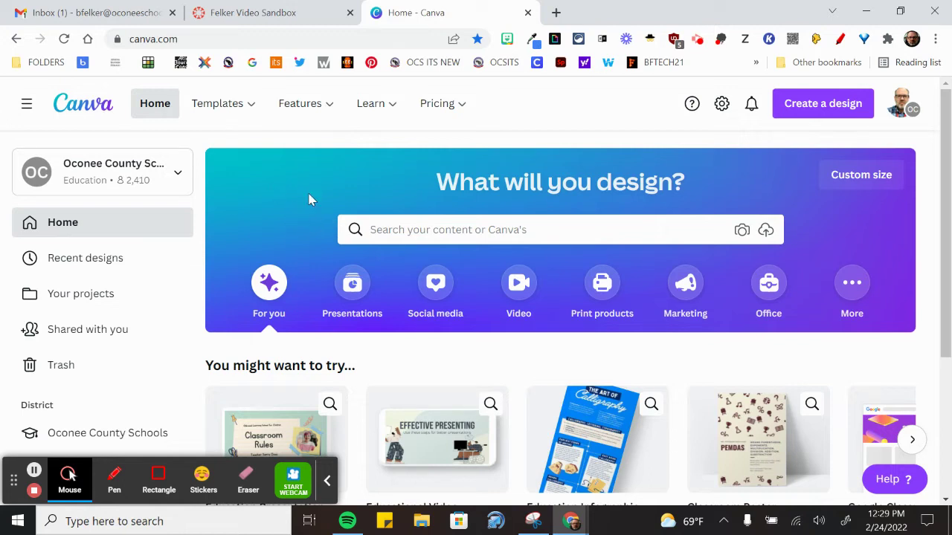
left_click(520, 232)
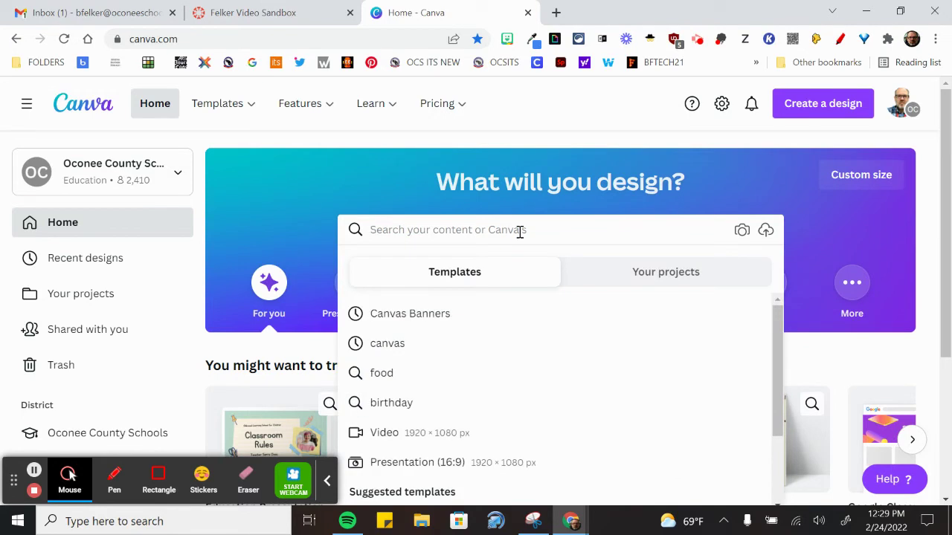
left_click(464, 319)
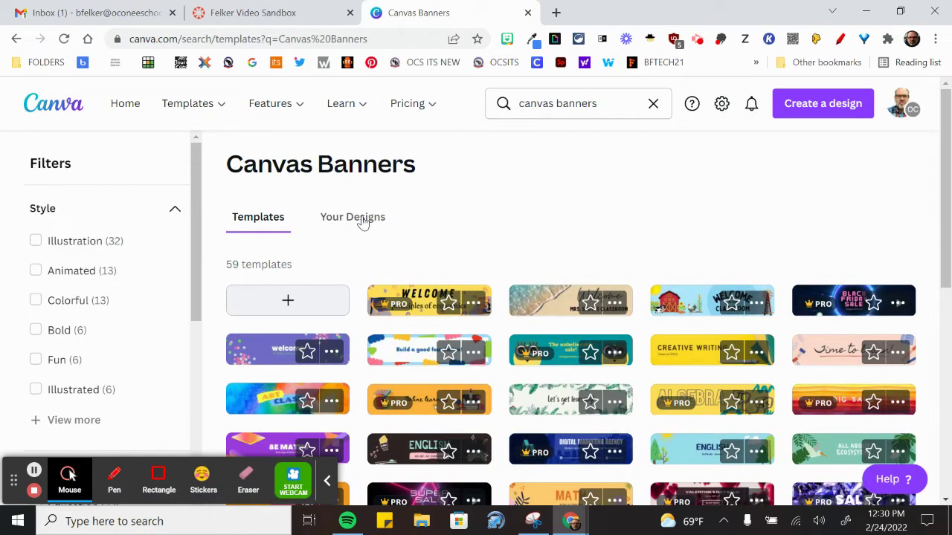
scroll(773, 316, "down", 3)
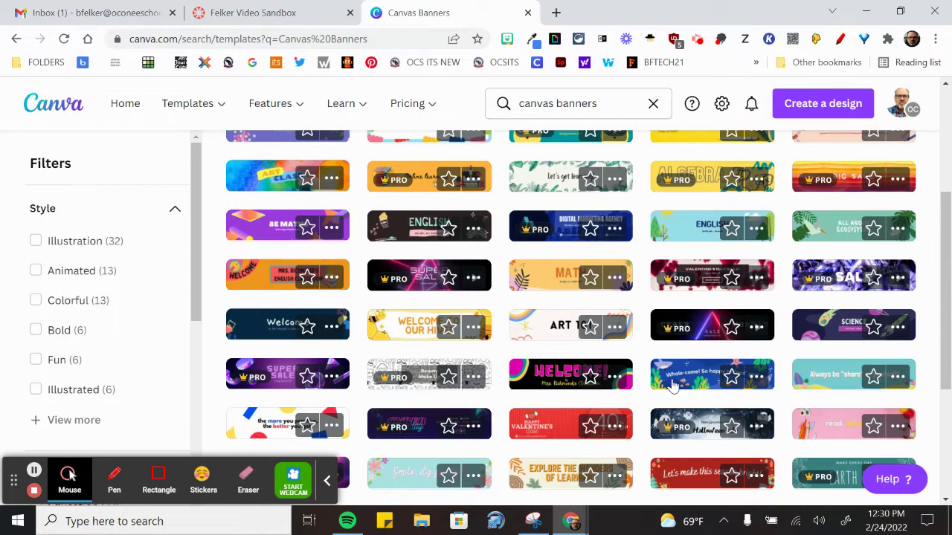
scroll(541, 442, "down", 2)
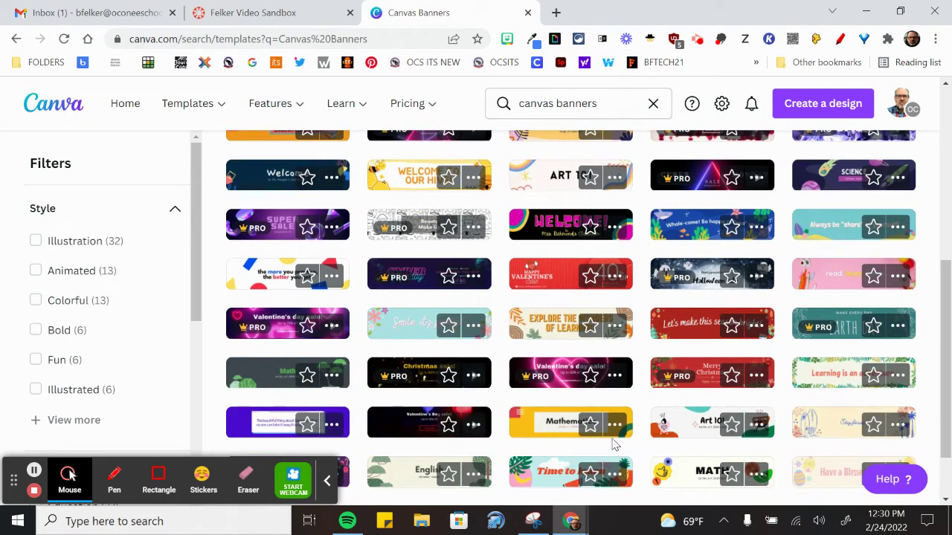
scroll(614, 440, "up", 5)
scroll(615, 440, "up", 2)
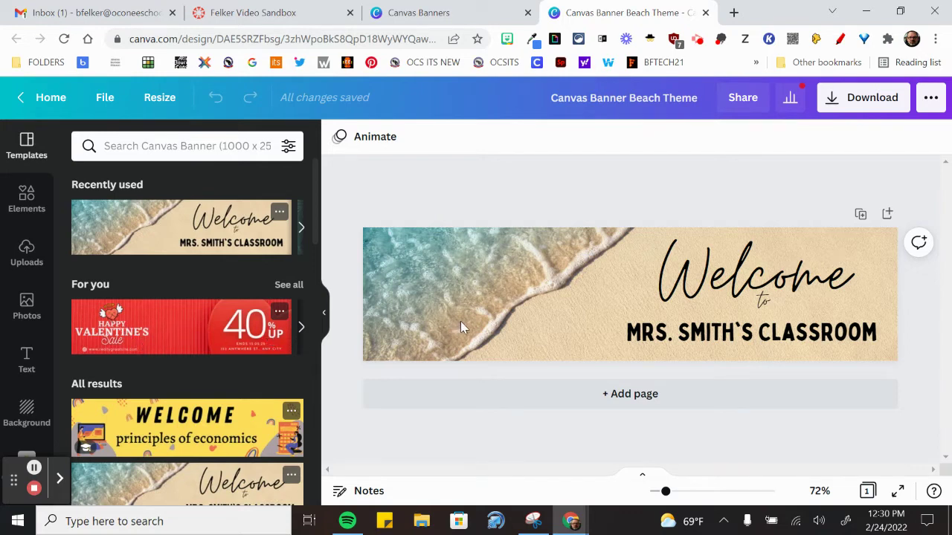
Select the Welcome text, the classroom name and the beach background in turn
left_click(738, 282)
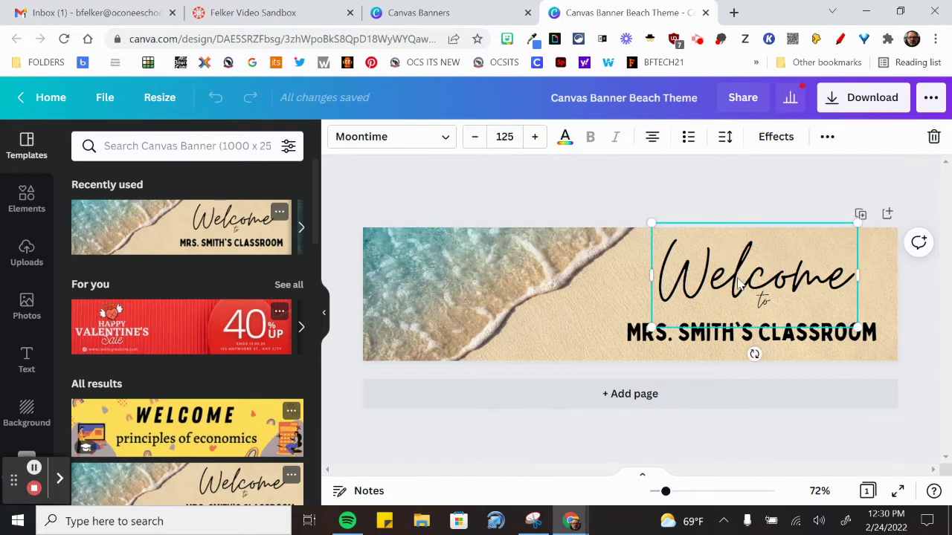
left_click(690, 344)
left_click(494, 301)
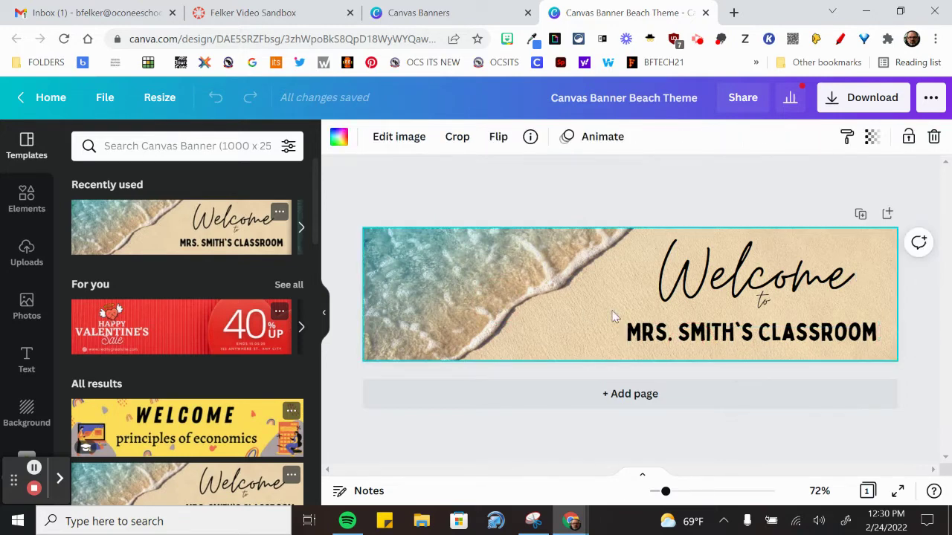
left_click(719, 287)
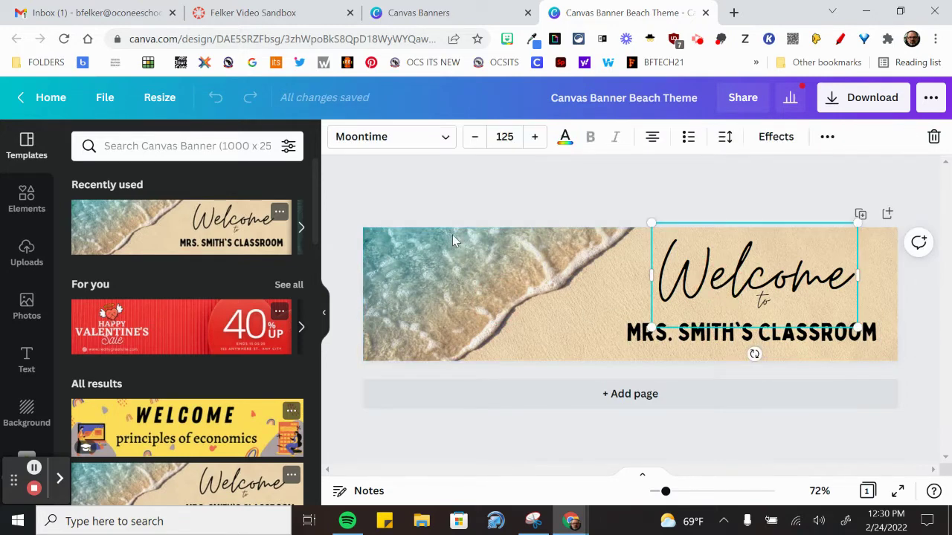
Check the Welcome and classroom-name fonts, finding Bobby Jones, then show the Elements library
left_click(446, 143)
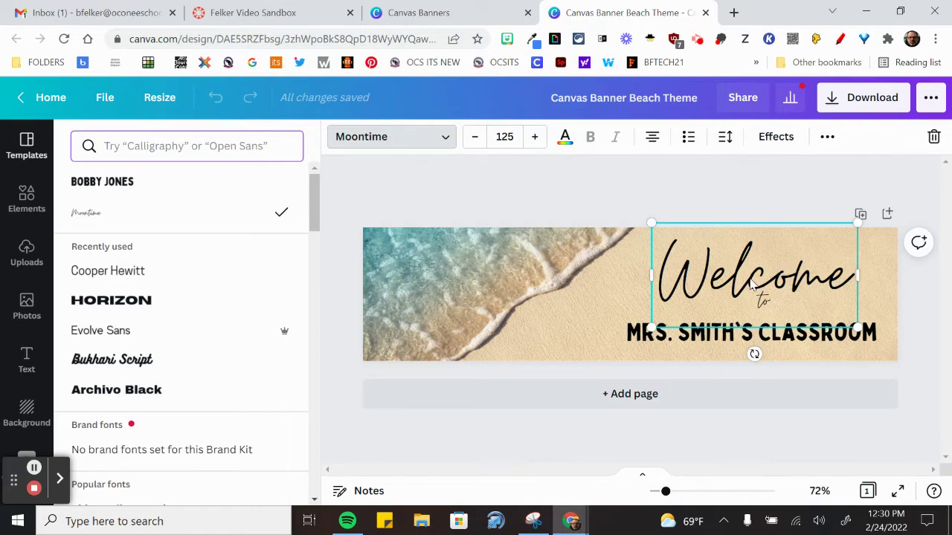
left_click(707, 337)
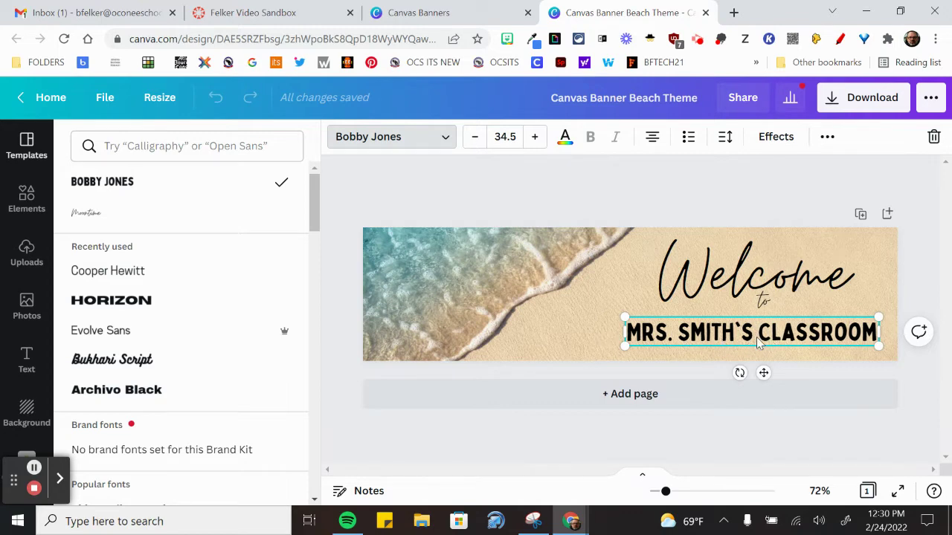
key("Escape")
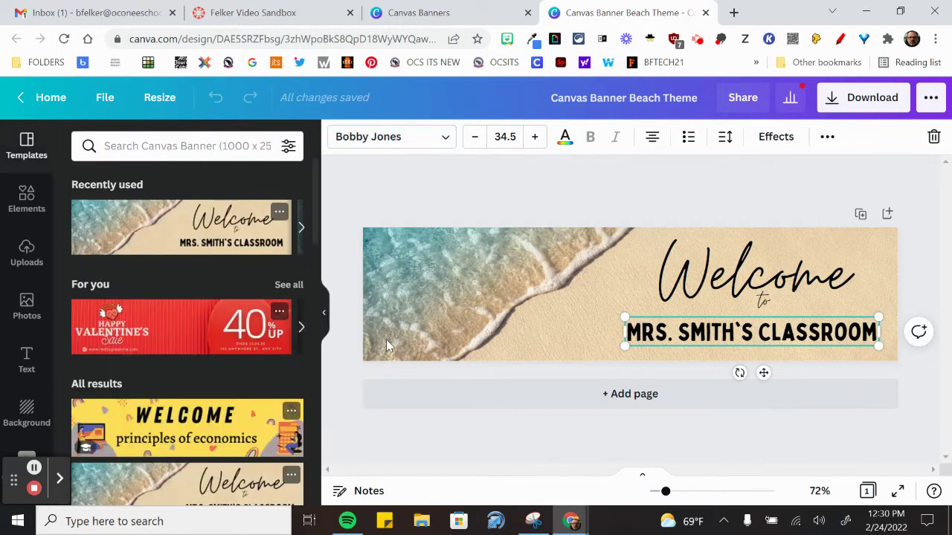
left_click(26, 198)
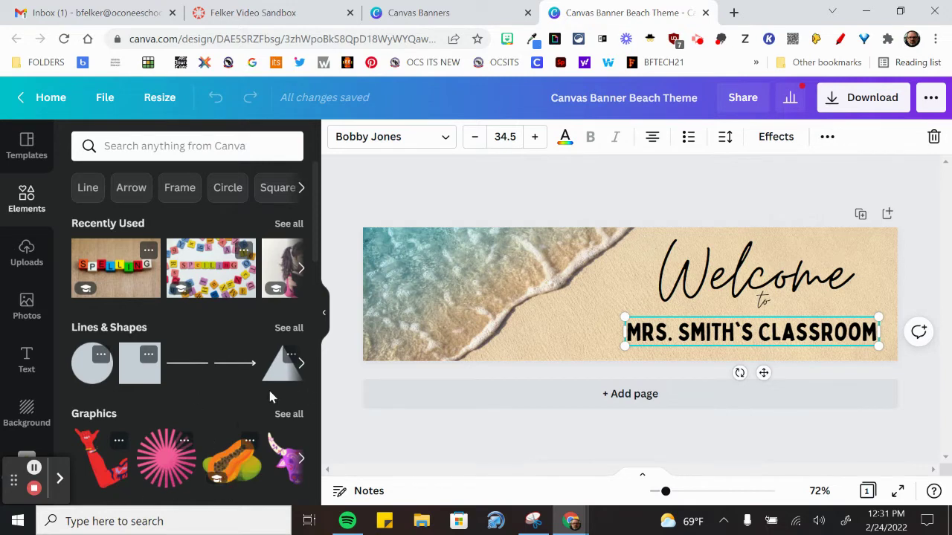
Search the Elements library for 'seashell'
left_click(141, 148)
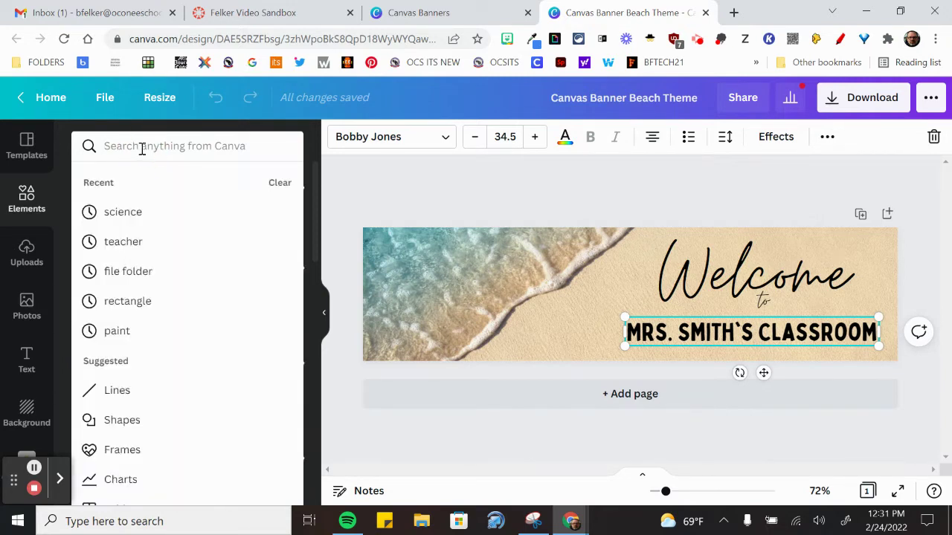
type("seashe")
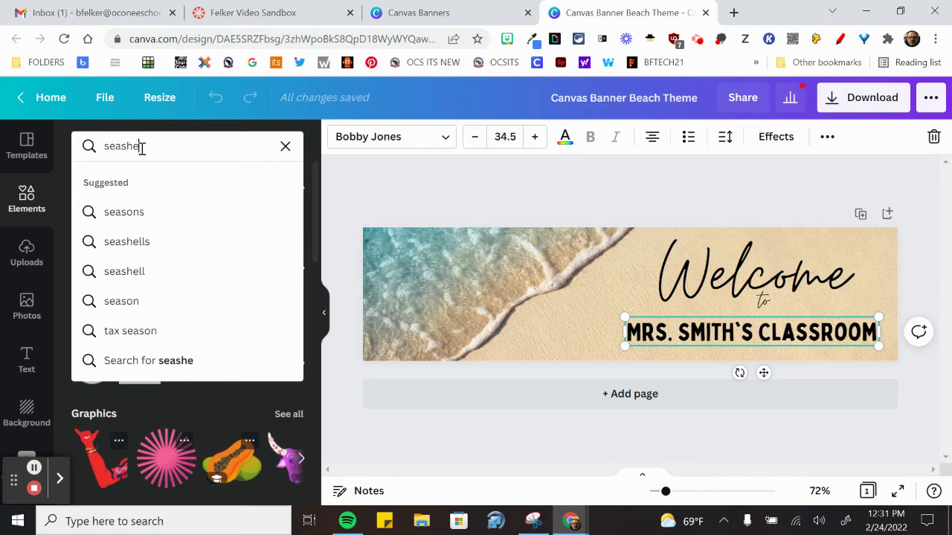
type("ll")
key("Return")
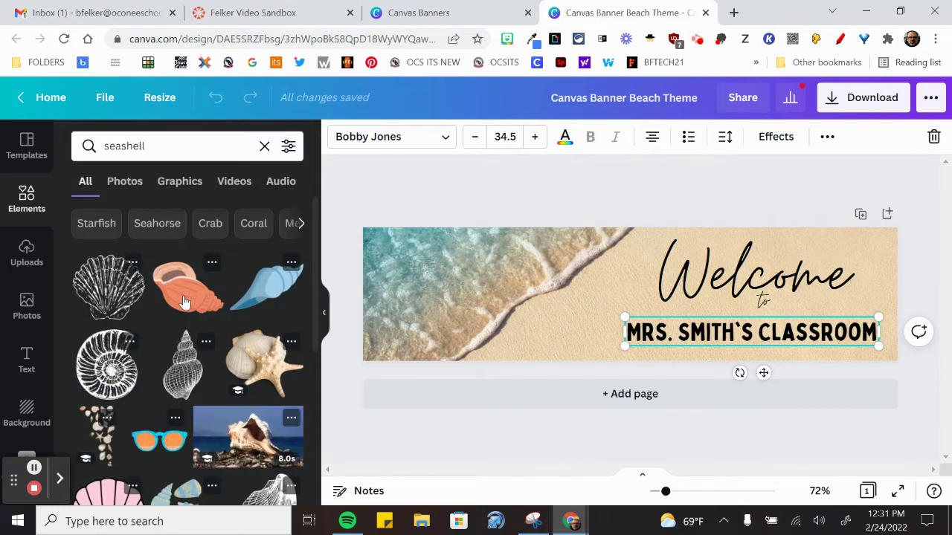
scroll(178, 321, "down", 10)
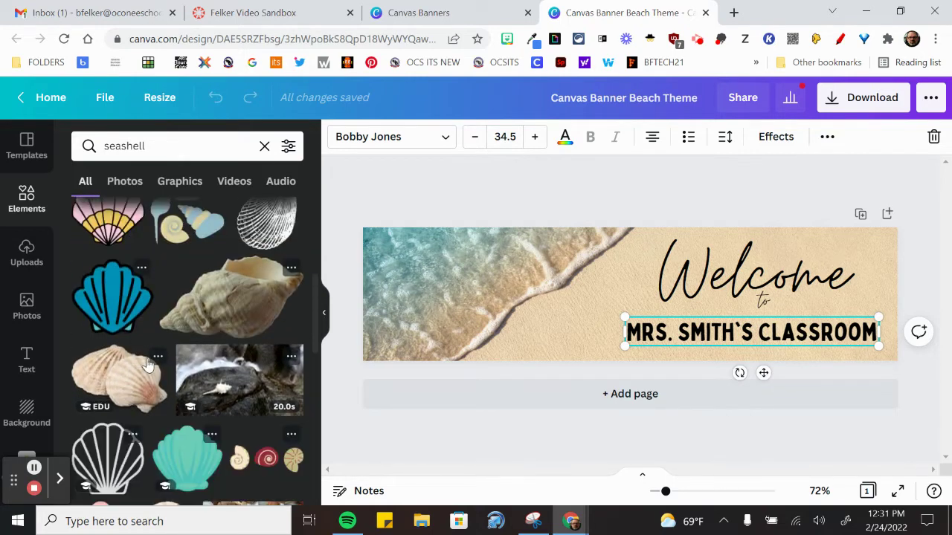
Add the scallop-shell graphic, place it on the sand and shrink it to a small size
left_click(122, 375)
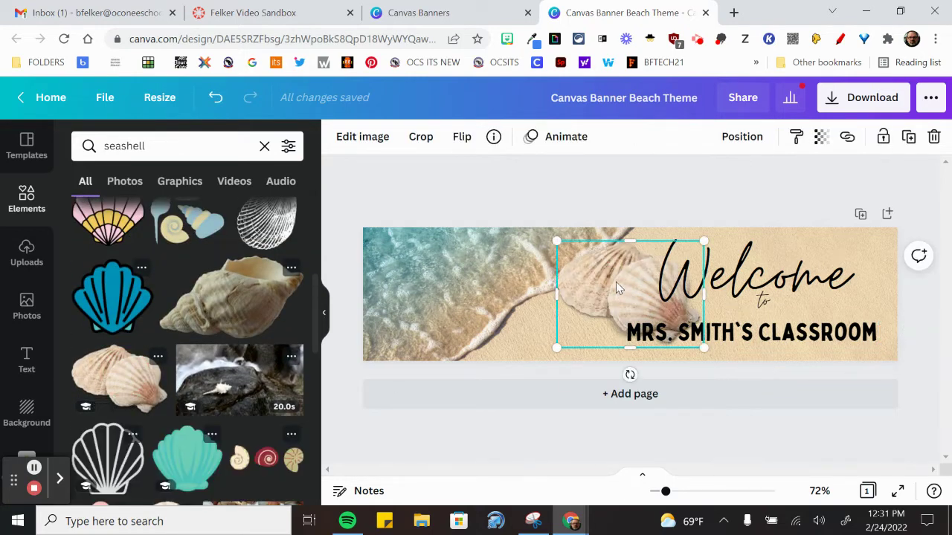
left_click_drag(616, 282, 554, 289)
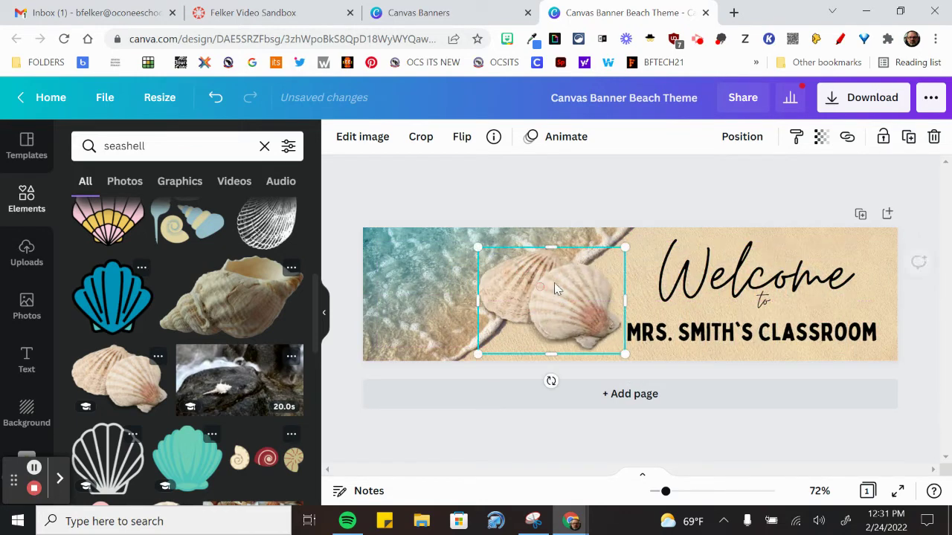
left_click_drag(624, 247, 564, 323)
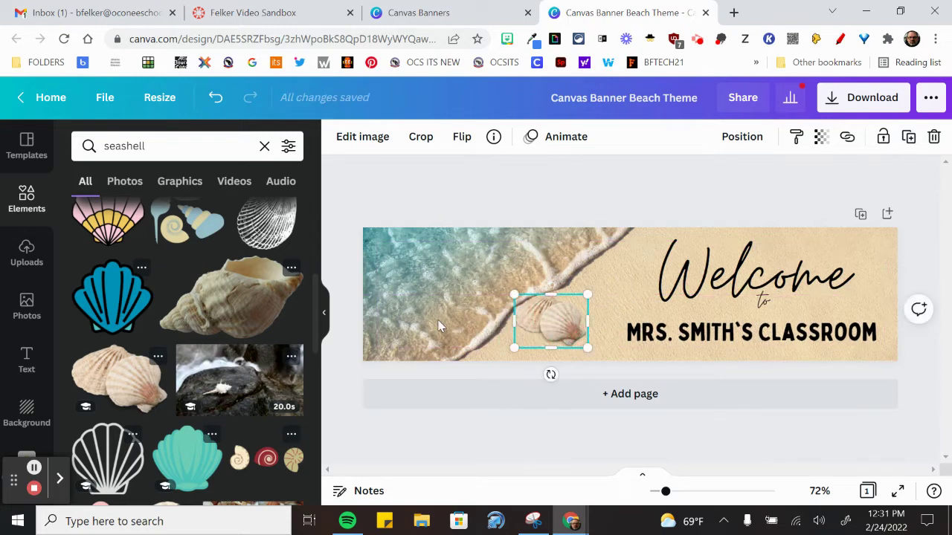
left_click(343, 259)
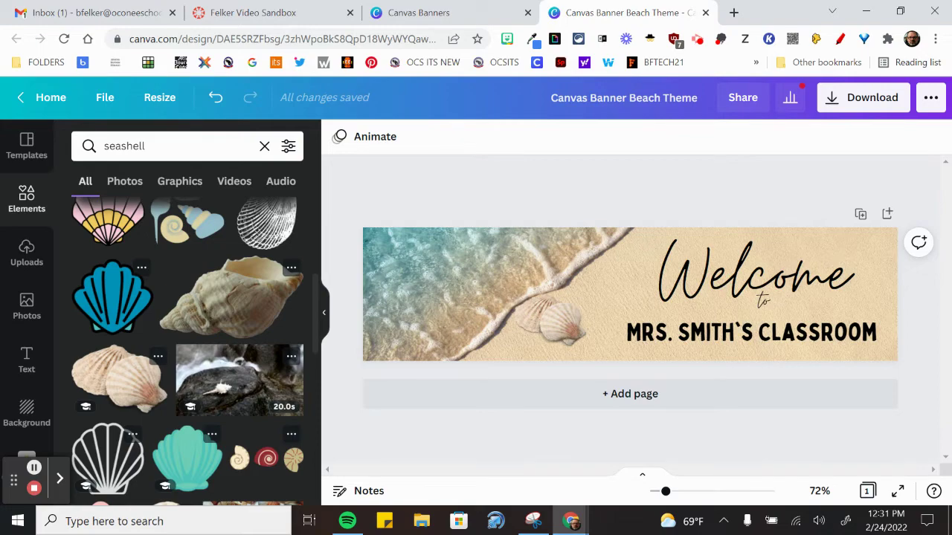
Add the uploaded OCS school logo to the banner and shrink it
left_click(27, 305)
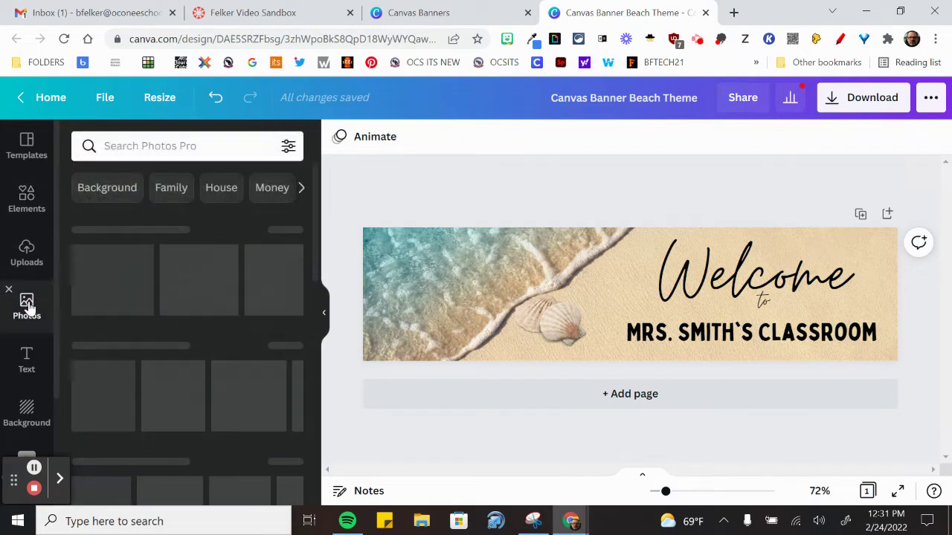
left_click(29, 255)
scroll(227, 409, "down", 10)
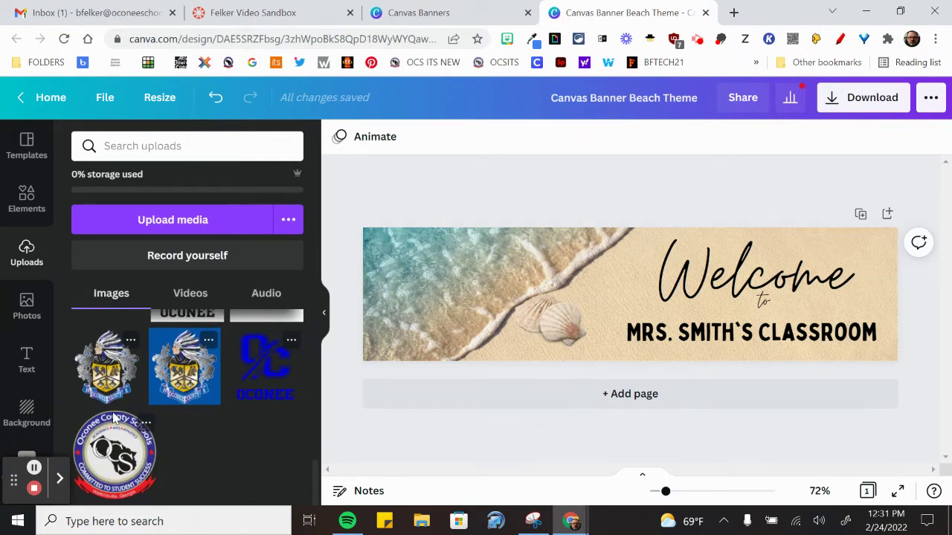
left_click(110, 446)
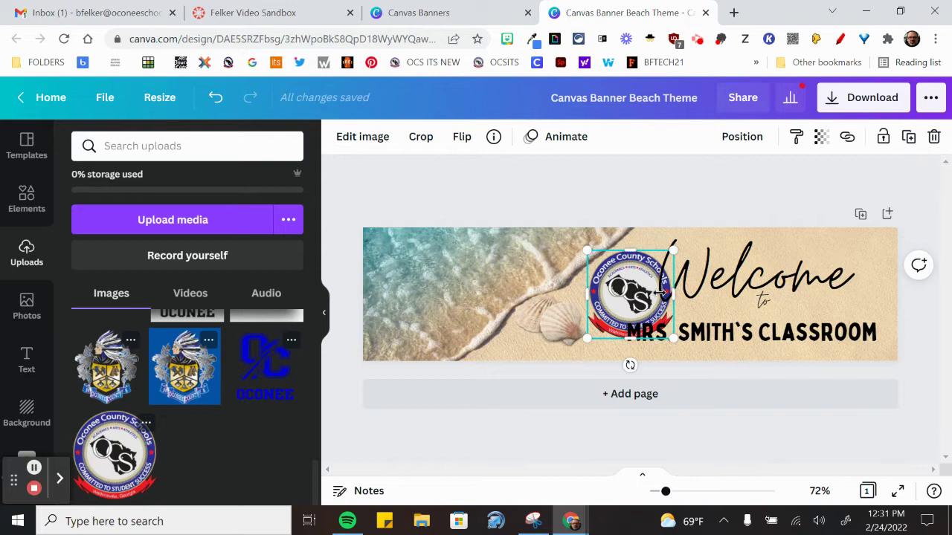
left_click_drag(590, 252, 632, 296)
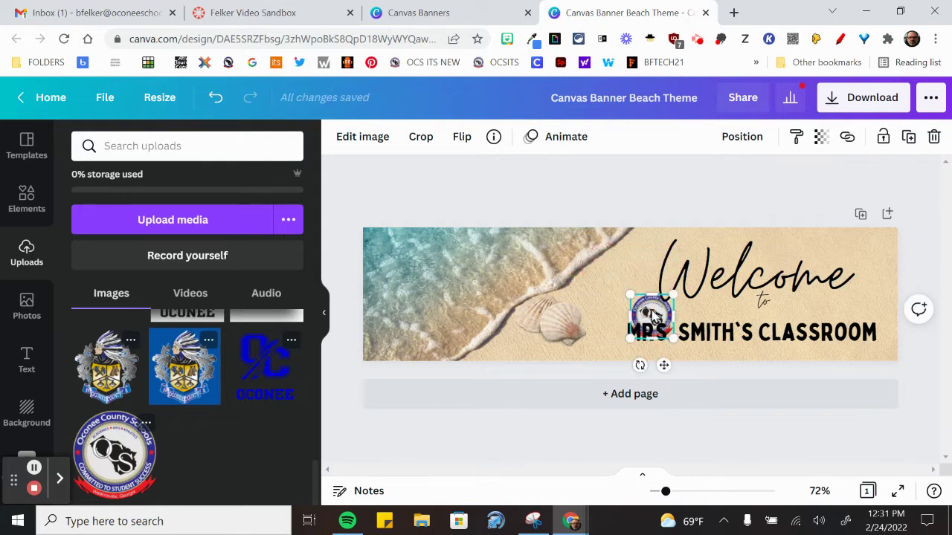
Move the school logo from behind the text to the banner's top-left corner
left_click(658, 286)
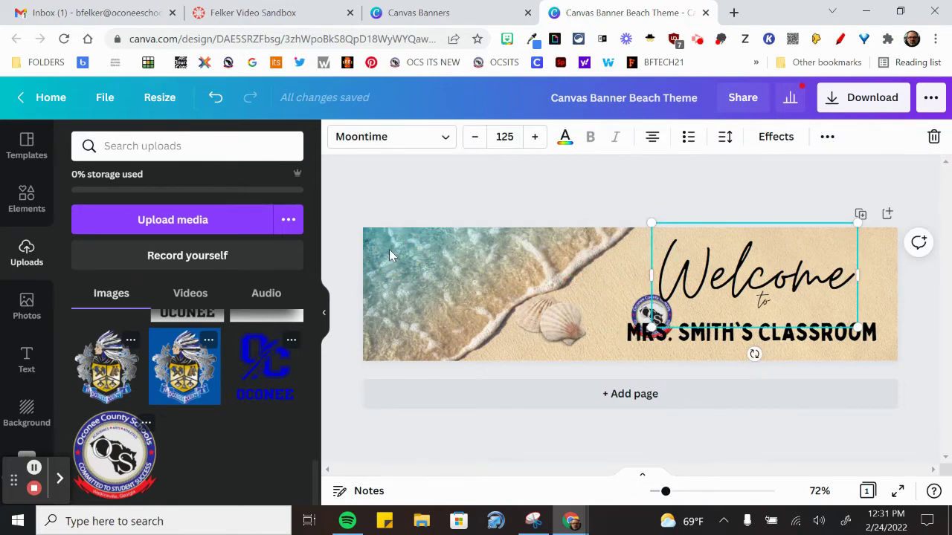
double_click(654, 316)
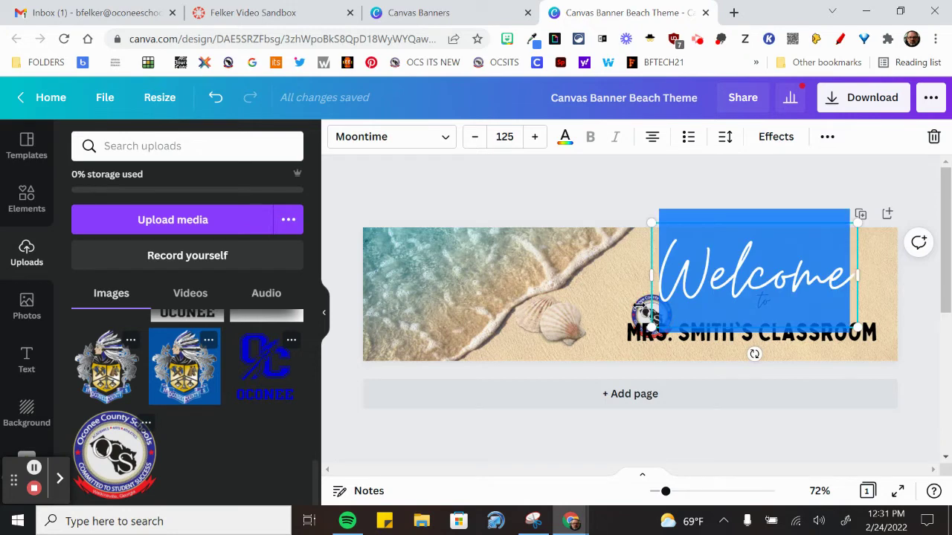
left_click(582, 206)
left_click_drag(645, 312, 386, 248)
left_click(759, 447)
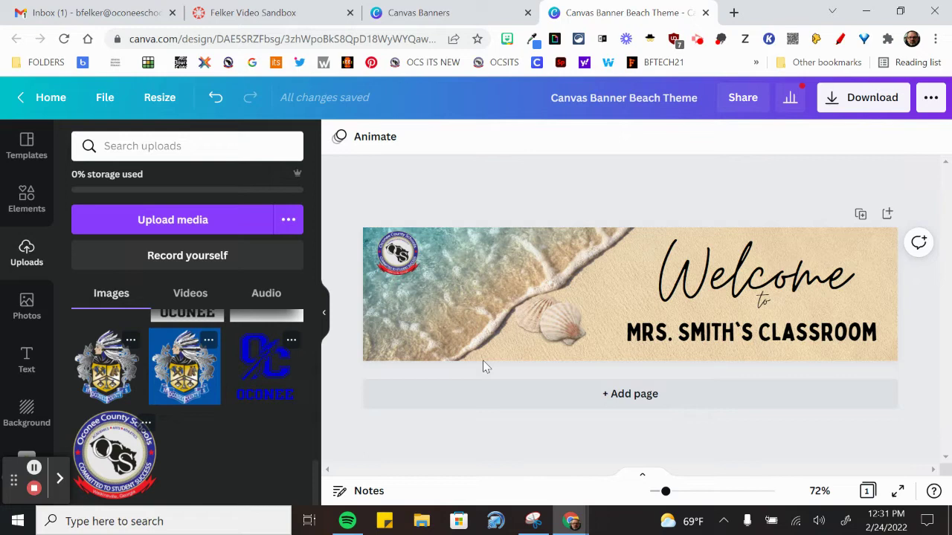
Download the banner with PNG kept as the file type
left_click(855, 98)
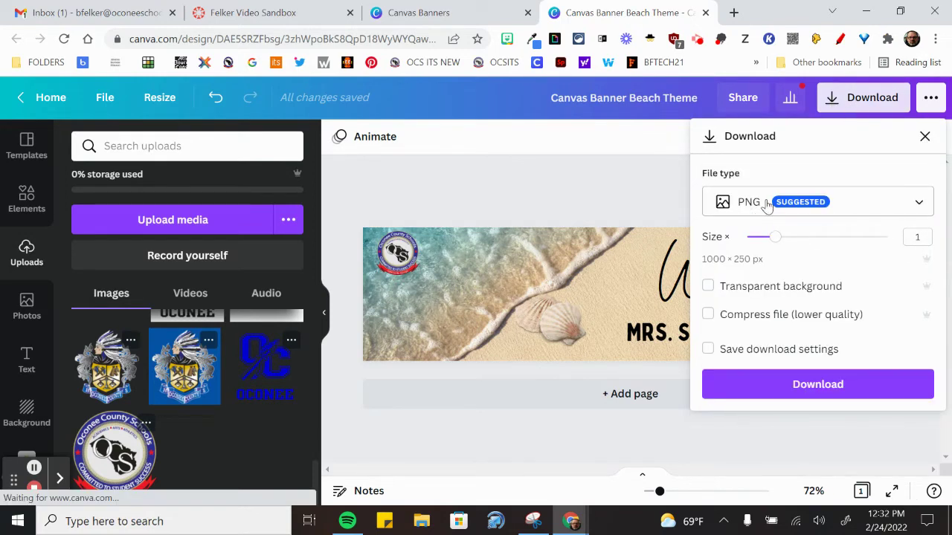
left_click(751, 205)
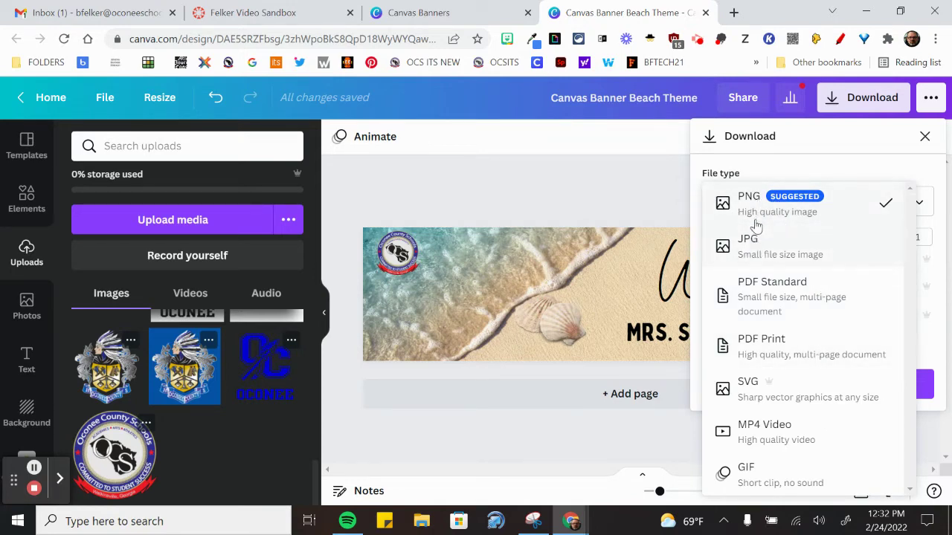
left_click(771, 169)
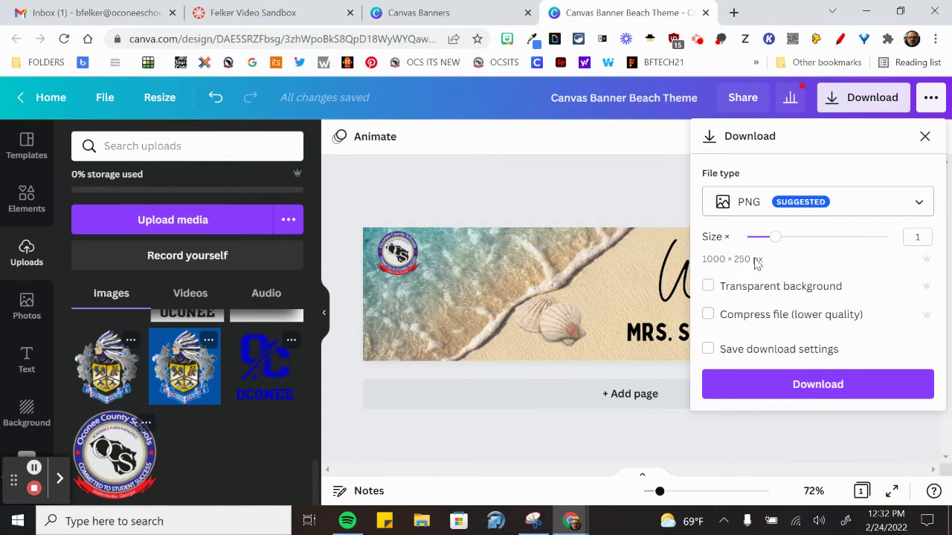
left_click(817, 386)
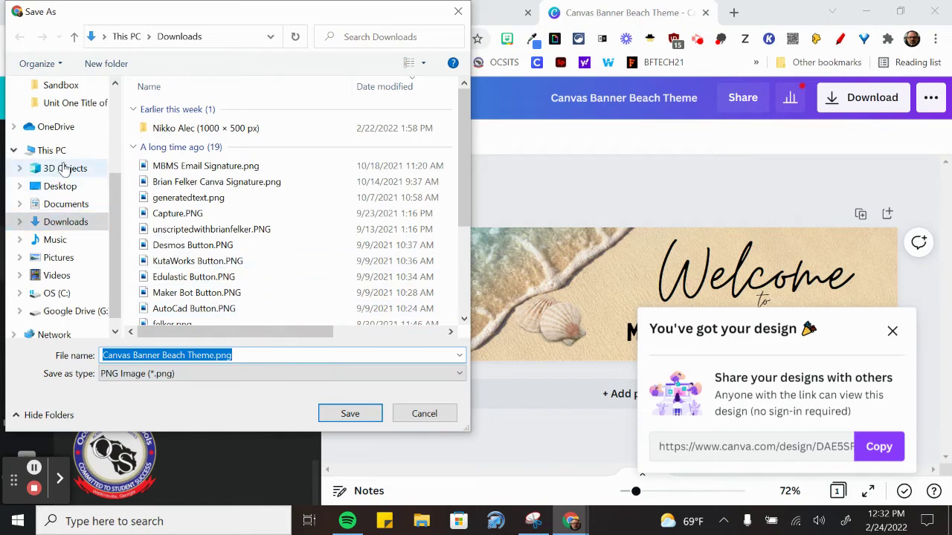
Save 'Canvas Banner Beach Theme.png' to the Desktop and dismiss the share popup and download bar
scroll(58, 221, "up", 1)
left_click(65, 241)
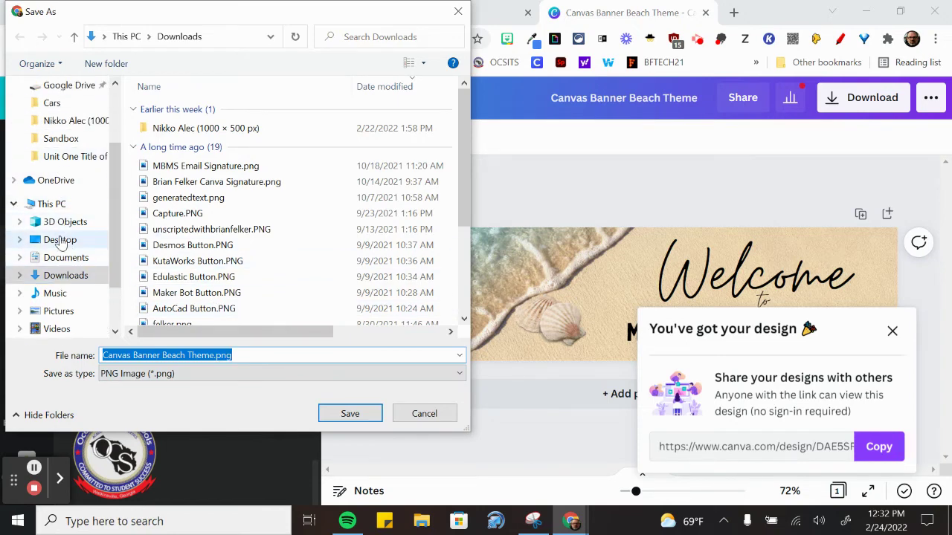
left_click(350, 411)
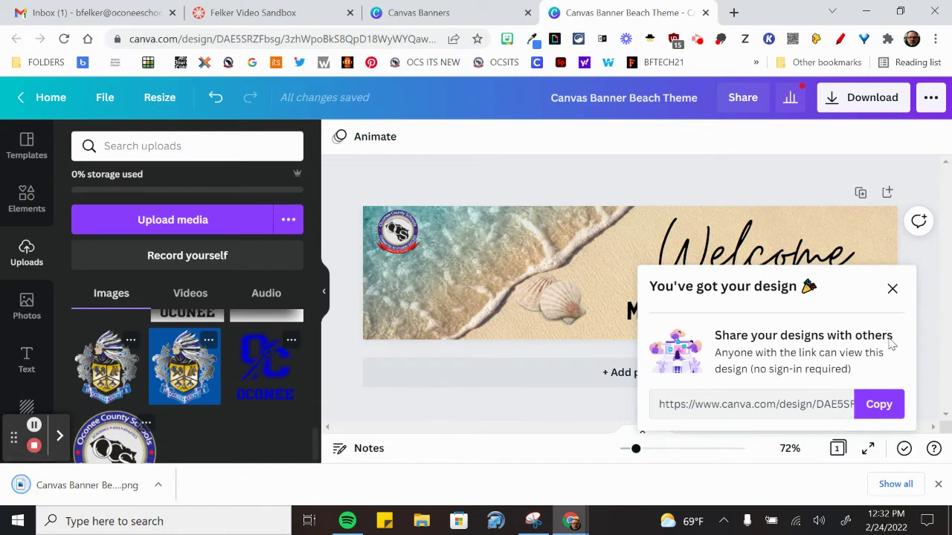
left_click(892, 287)
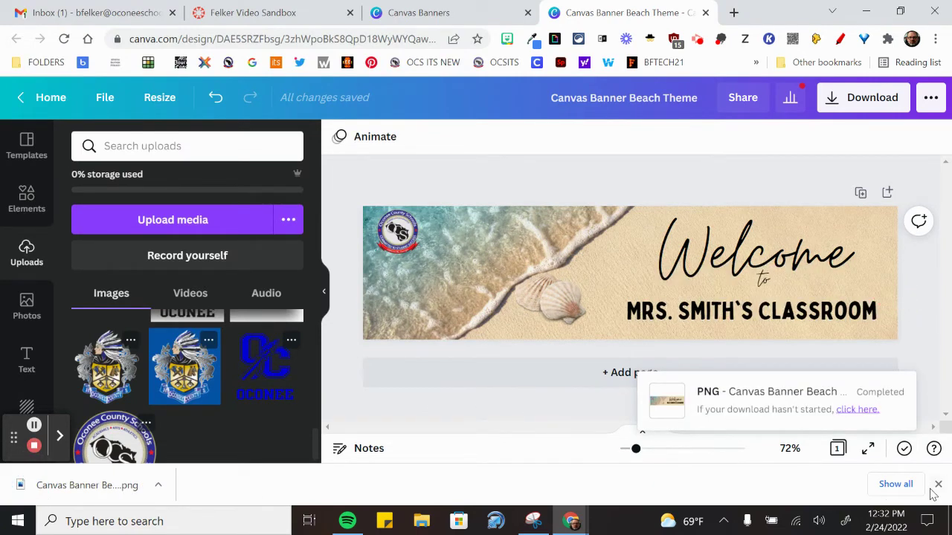
left_click(936, 483)
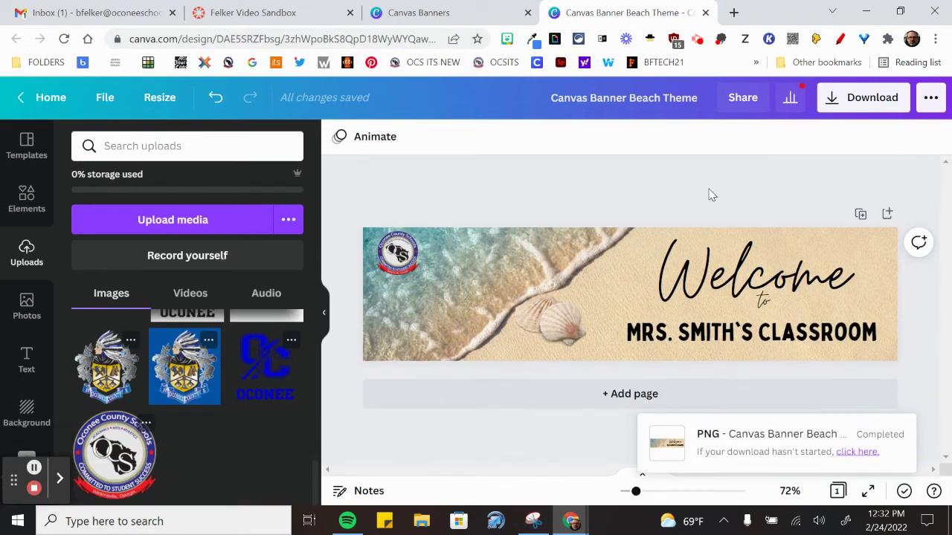
Open the Canvas course homepage for editing
left_click(281, 15)
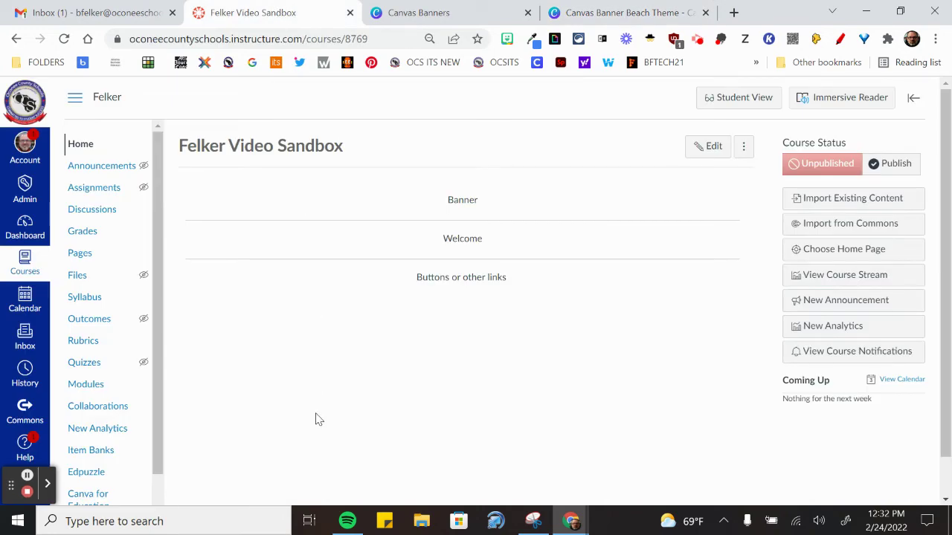
left_click(712, 148)
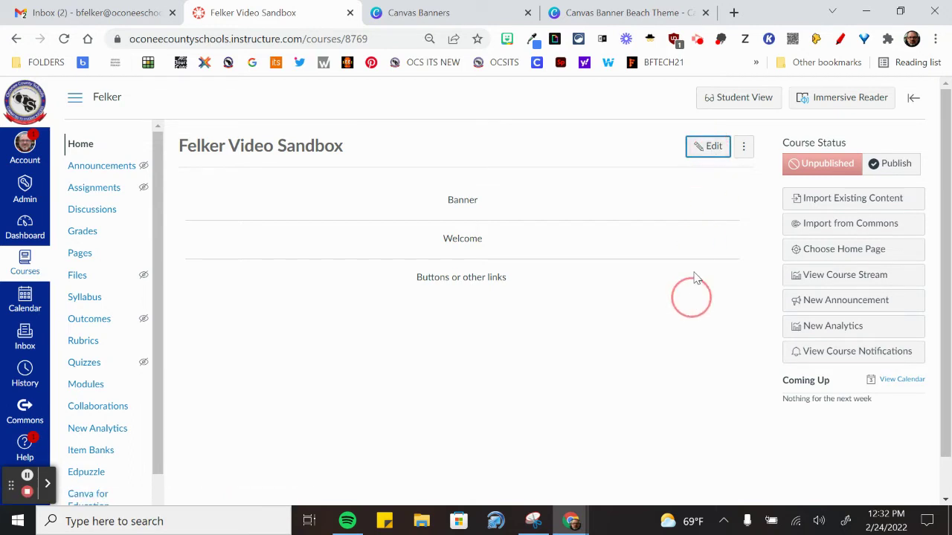
left_click(709, 145)
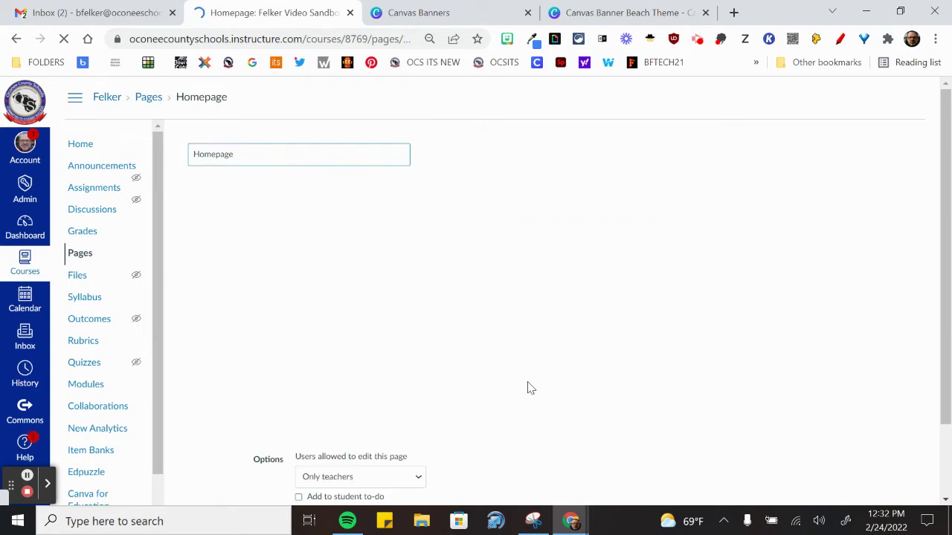
Delete the 'Banner' placeholder text and bring up the image upload window
left_click(549, 246)
left_click(602, 250)
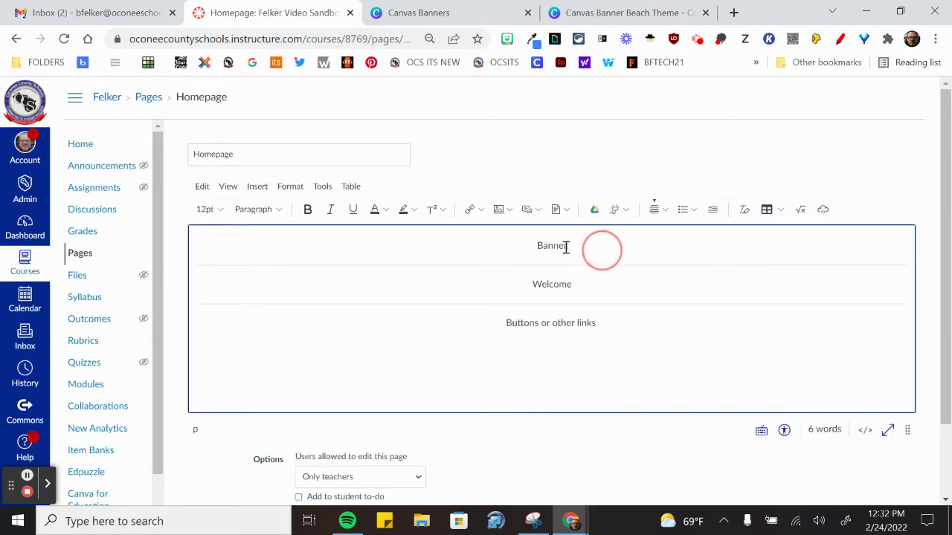
left_click_drag(566, 247, 483, 253)
key("BackSpace")
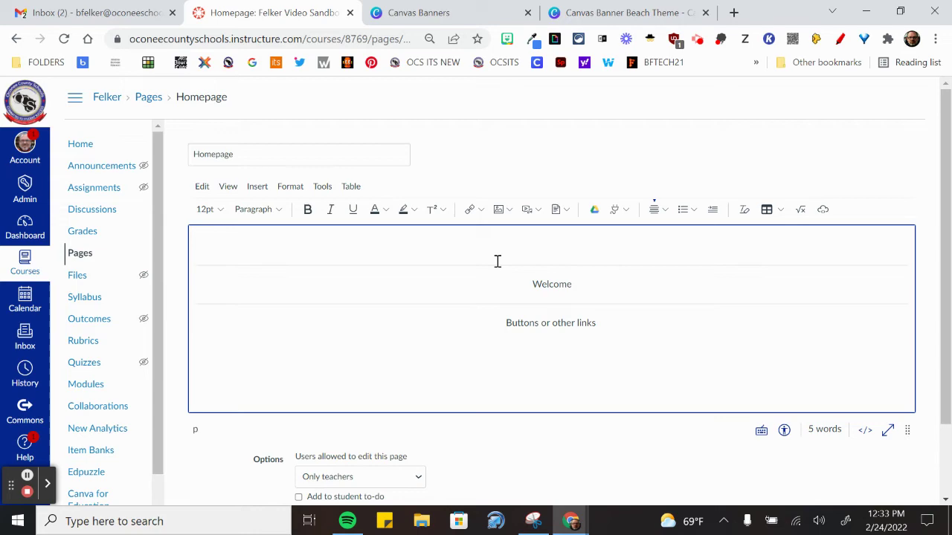
left_click(499, 209)
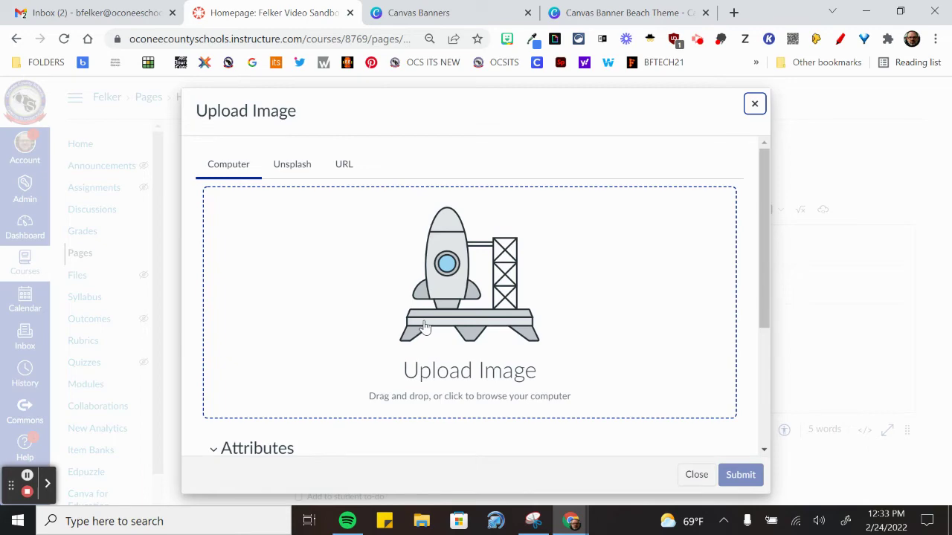
Choose 'Canvas Banner Beach Theme.png' from the Desktop for the image upload
left_click(439, 312)
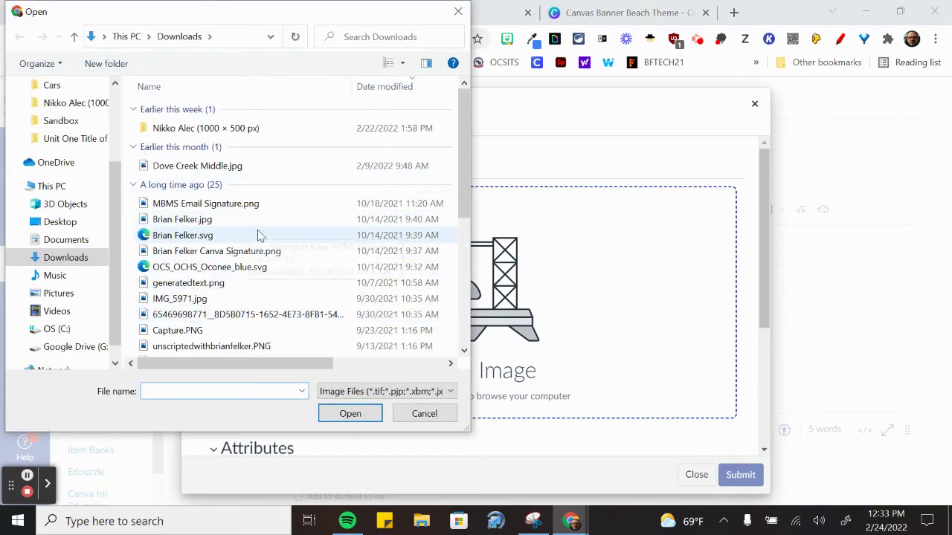
left_click(58, 221)
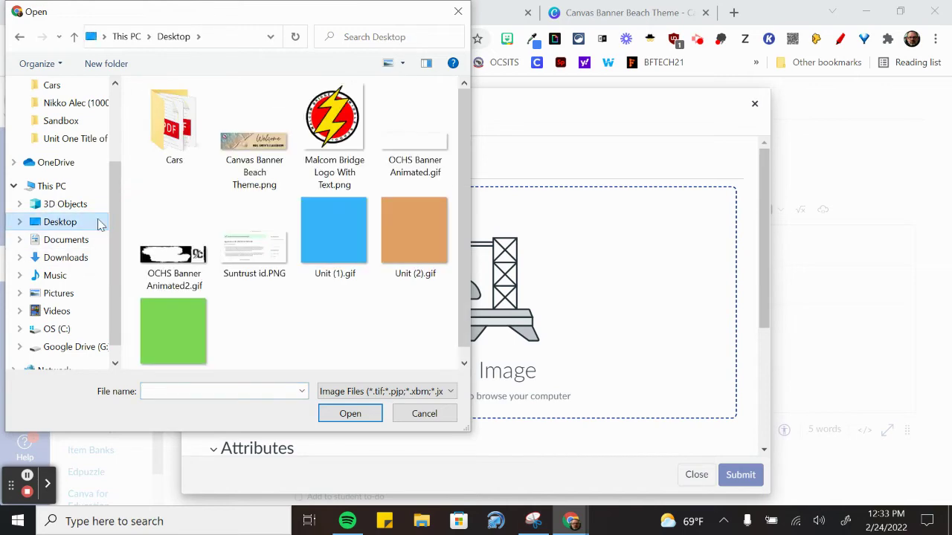
left_click(267, 163)
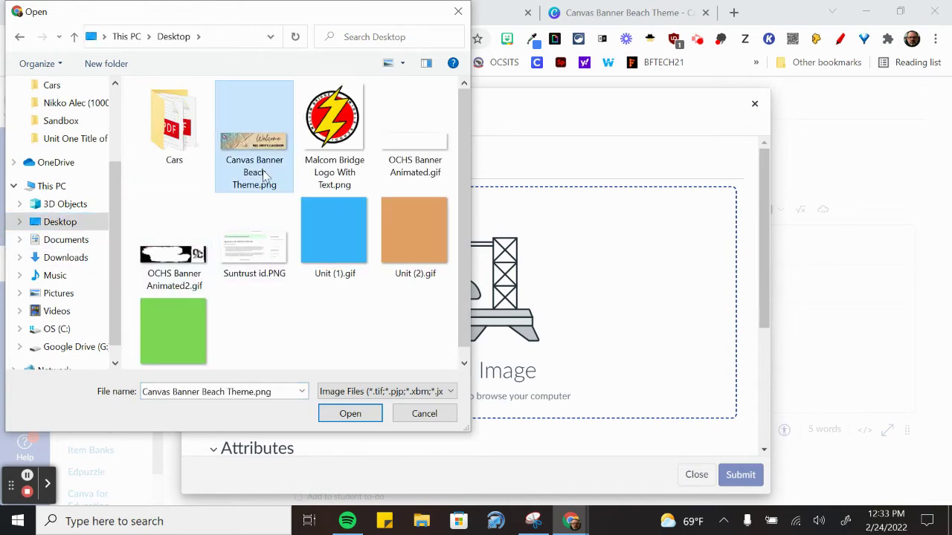
left_click(346, 414)
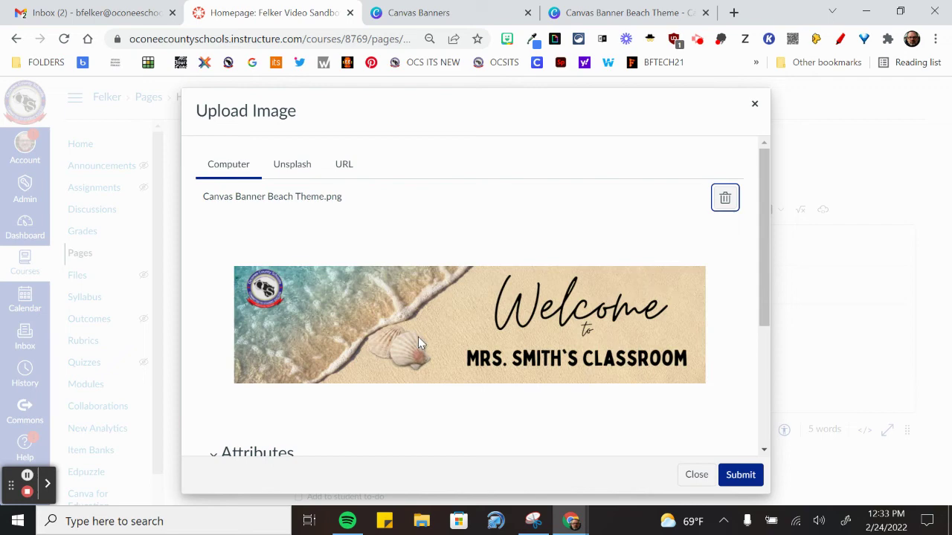
Enter the alt text 'Welcome to MRs' for the banner image
scroll(383, 383, "down", 3)
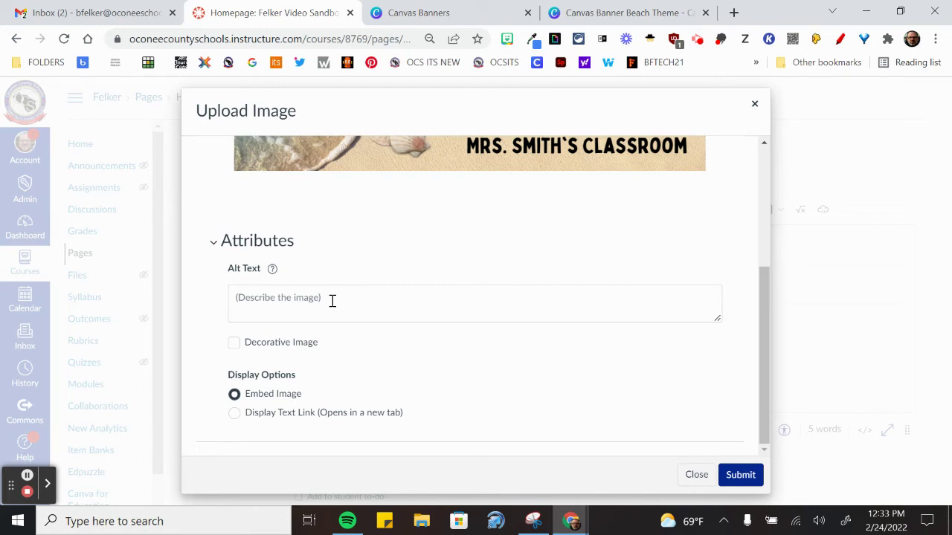
left_click(333, 301)
type("We")
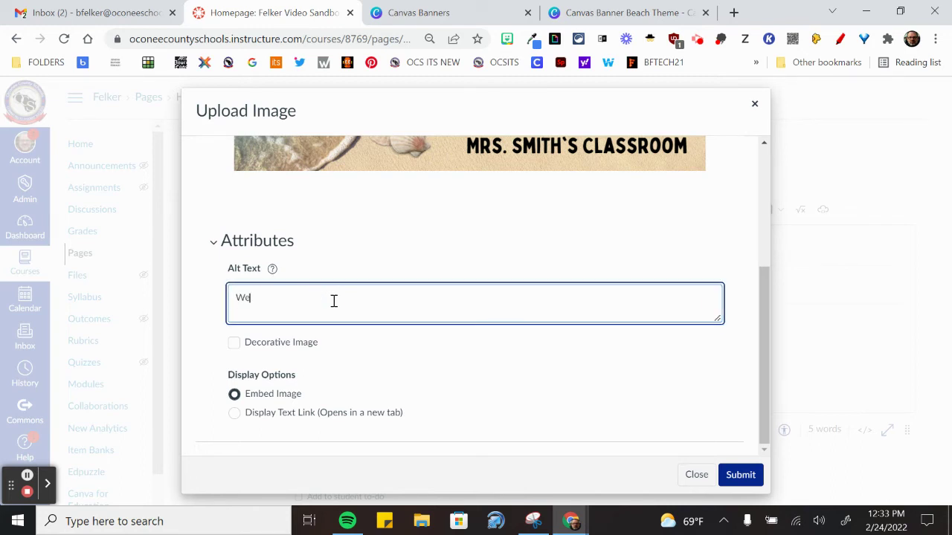
type("lcome to MRs")
Insert the banner image and save the homepage, then review the published page
left_click(740, 476)
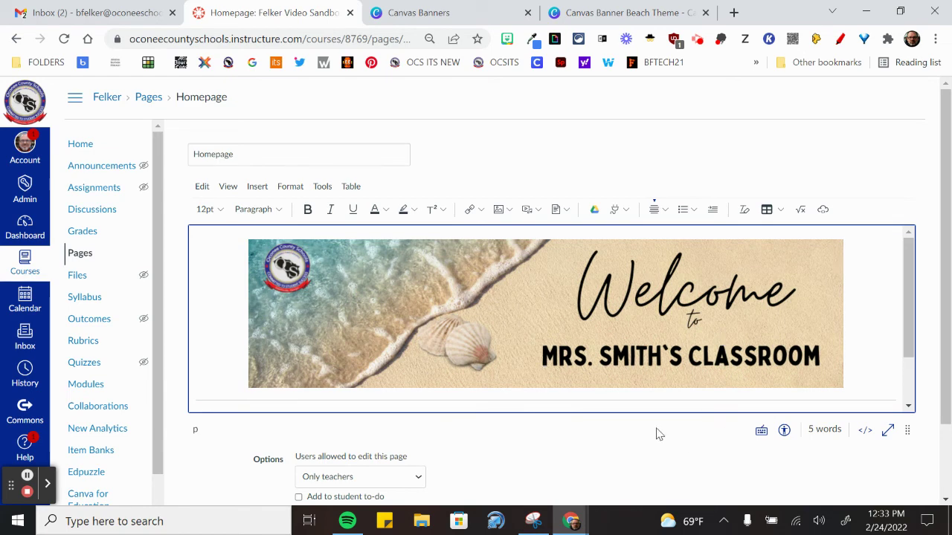
scroll(657, 434, "down", 2)
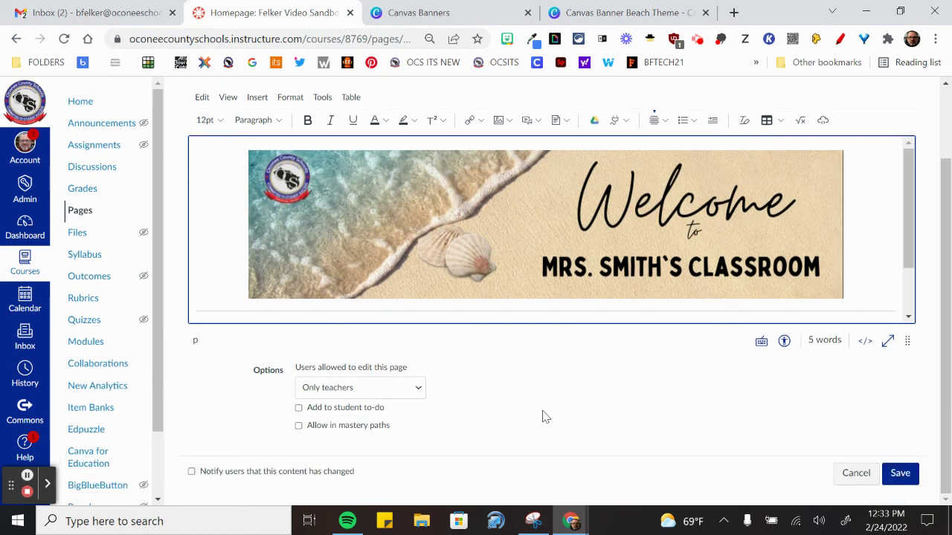
left_click(899, 474)
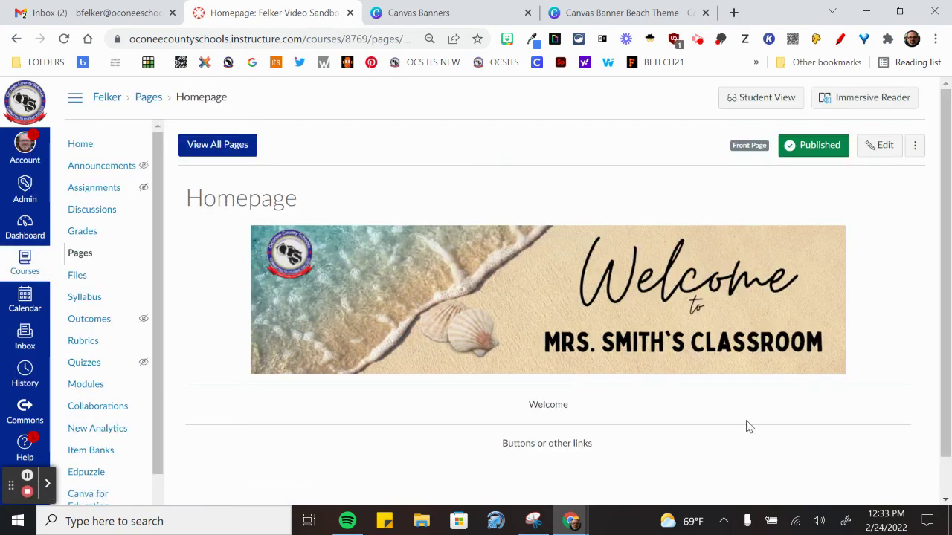
scroll(520, 331, "down", 1)
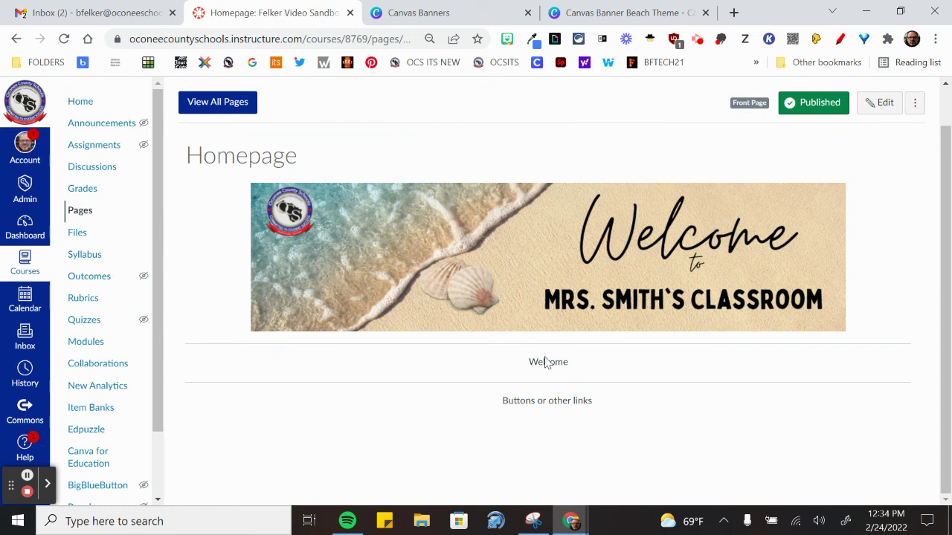